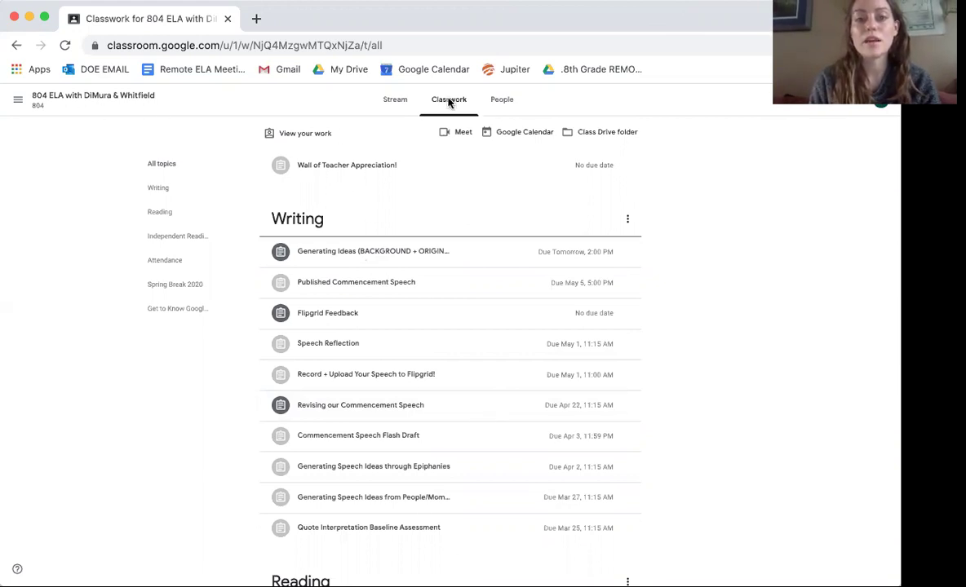
Open the Newsela sign-in link from the "NewsELA 1 (Independent Reading)" assignment under Independent Reading + PowerUp.
scroll(441, 358, "down", 8)
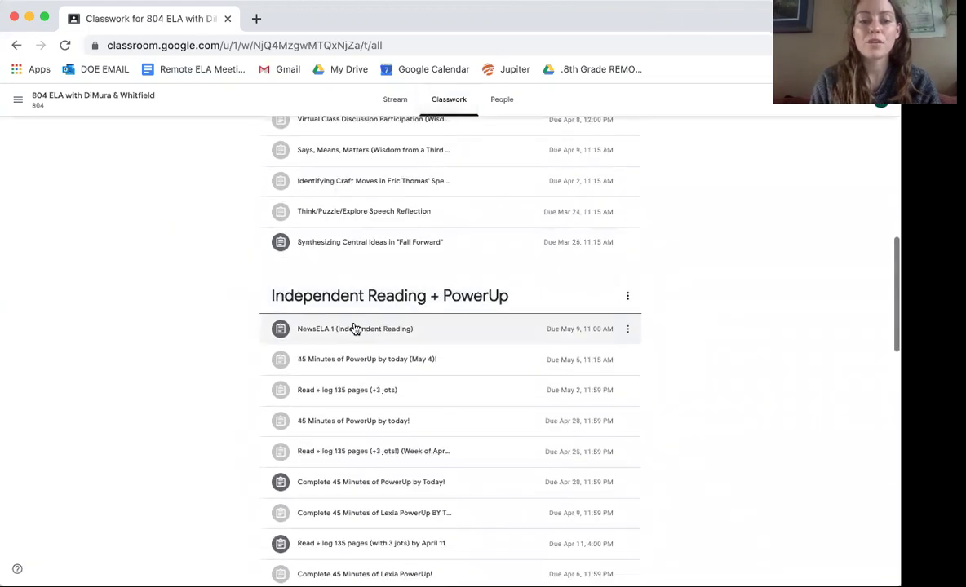
left_click(356, 329)
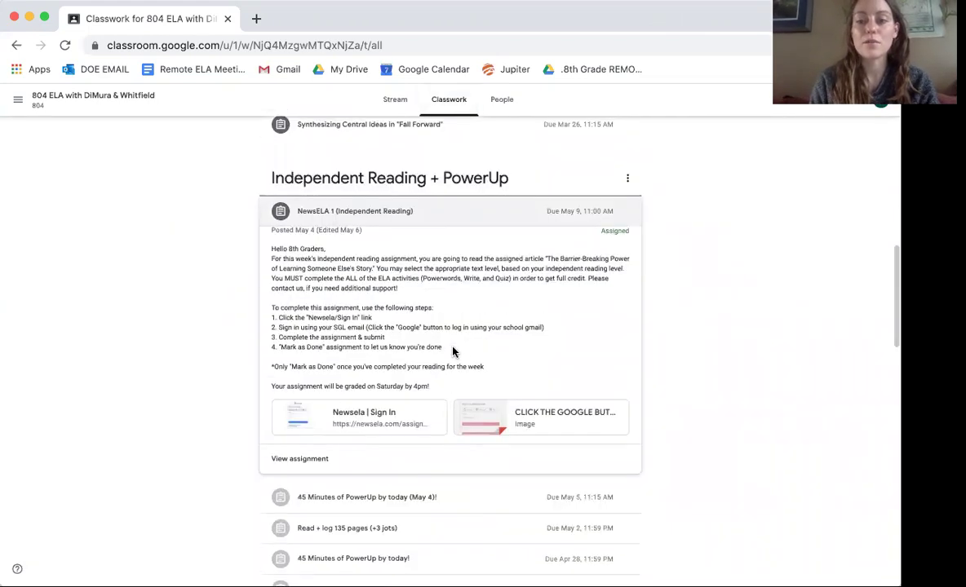
left_click(317, 425)
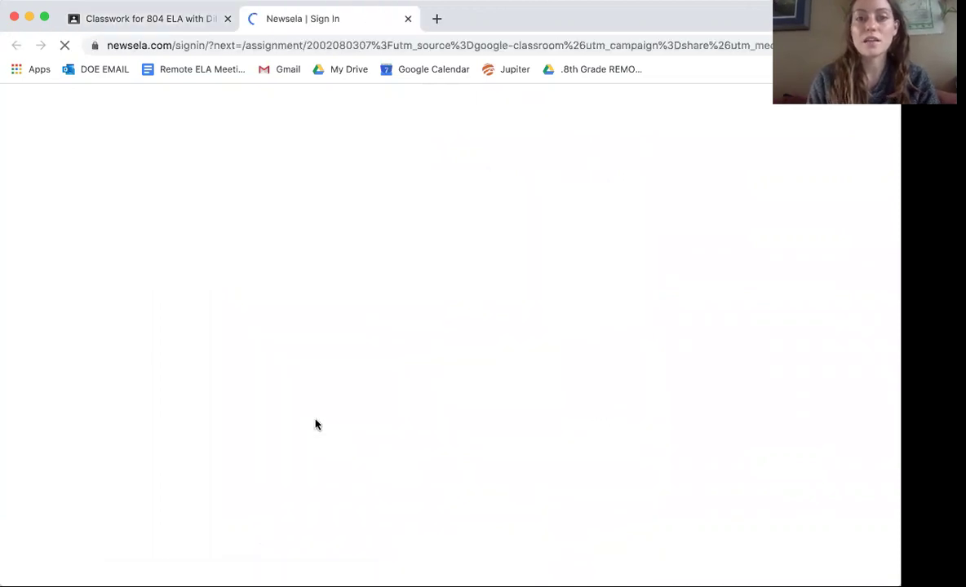
Load newsela.com in a new browser tab.
left_click(436, 19)
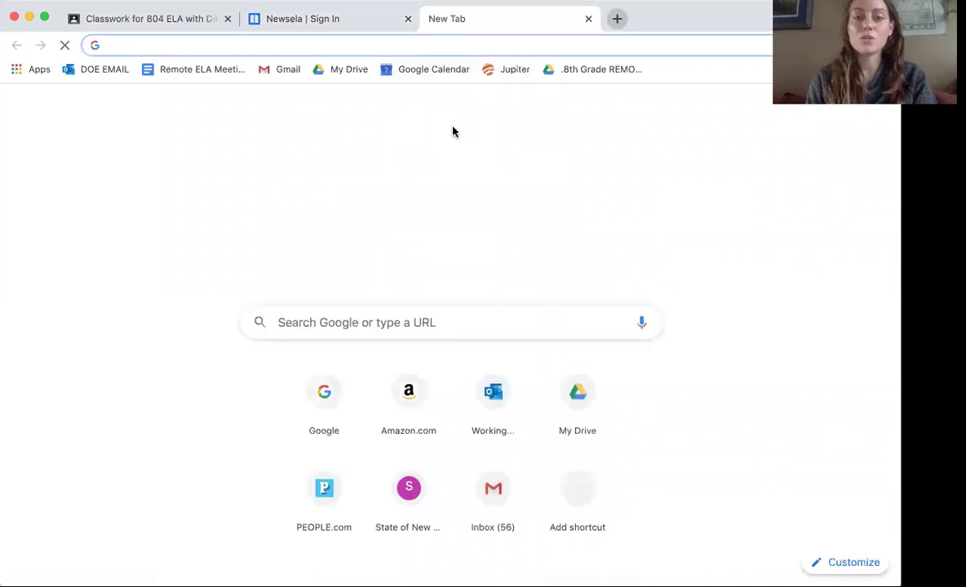
type("newsela.com")
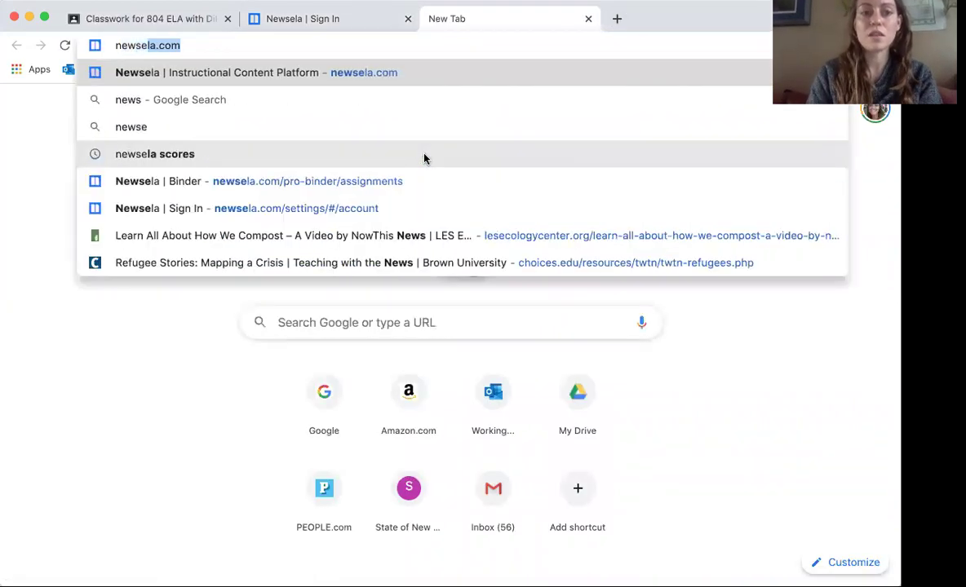
key("Return")
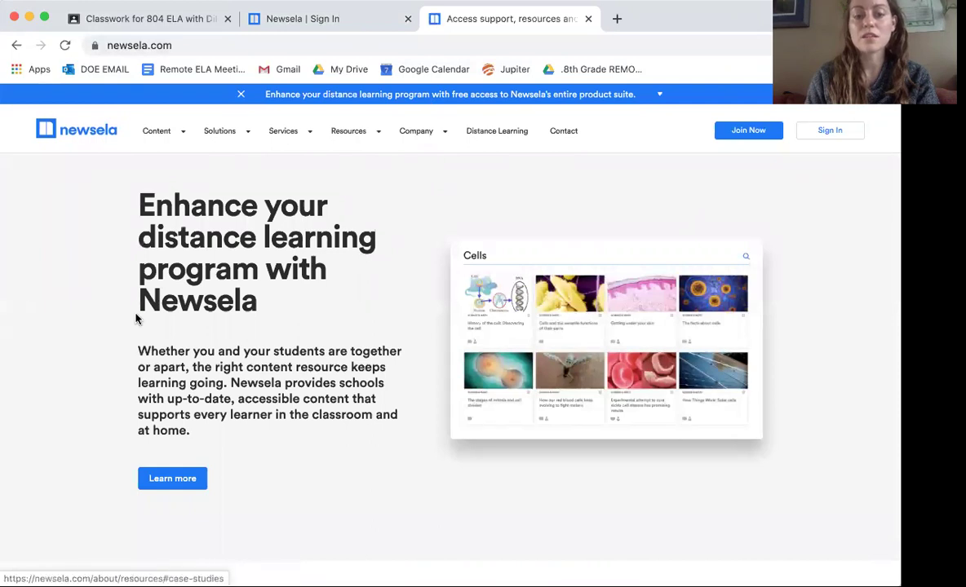
Sign in to Newsela with Google, choosing the student's school account.
left_click(826, 135)
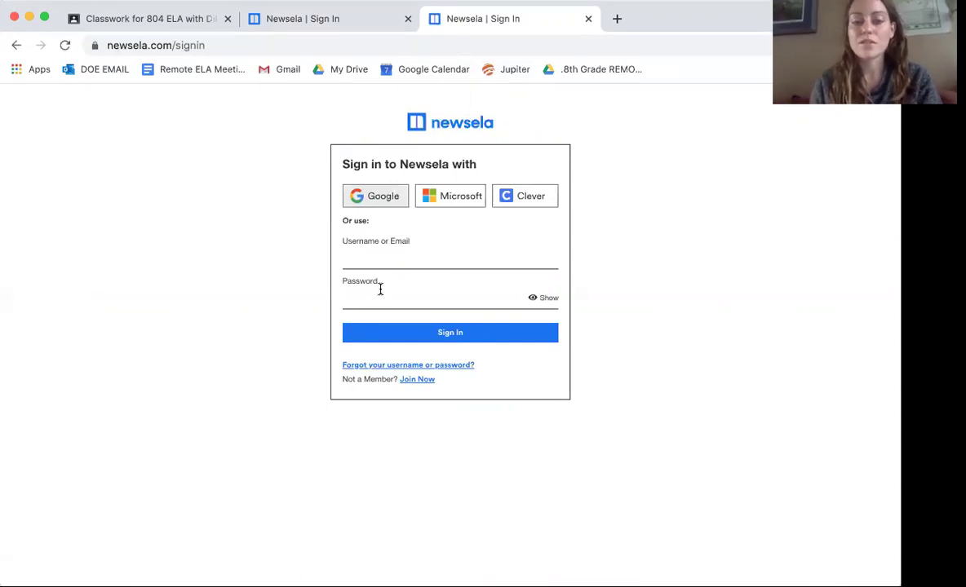
left_click(382, 204)
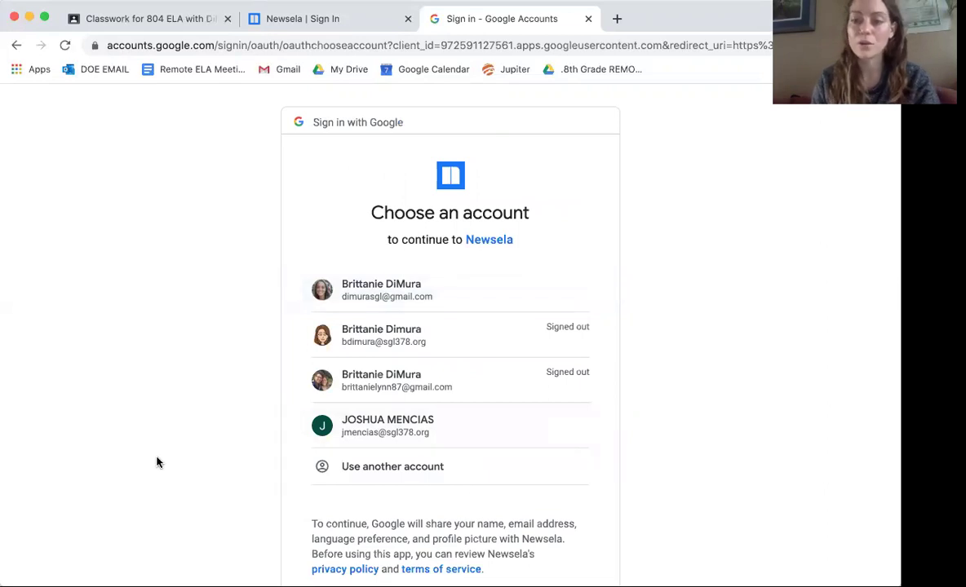
scroll(157, 463, "down", 2)
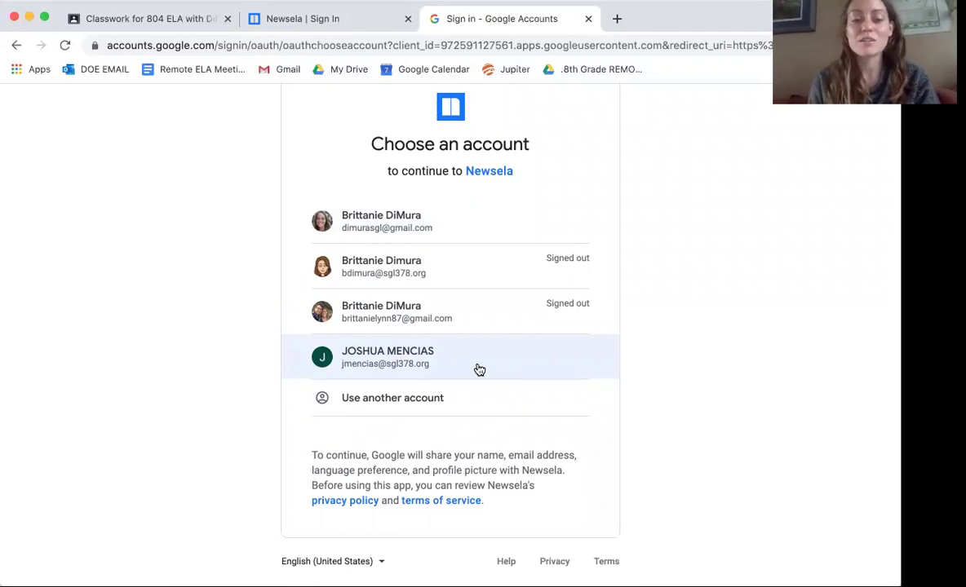
left_click(480, 368)
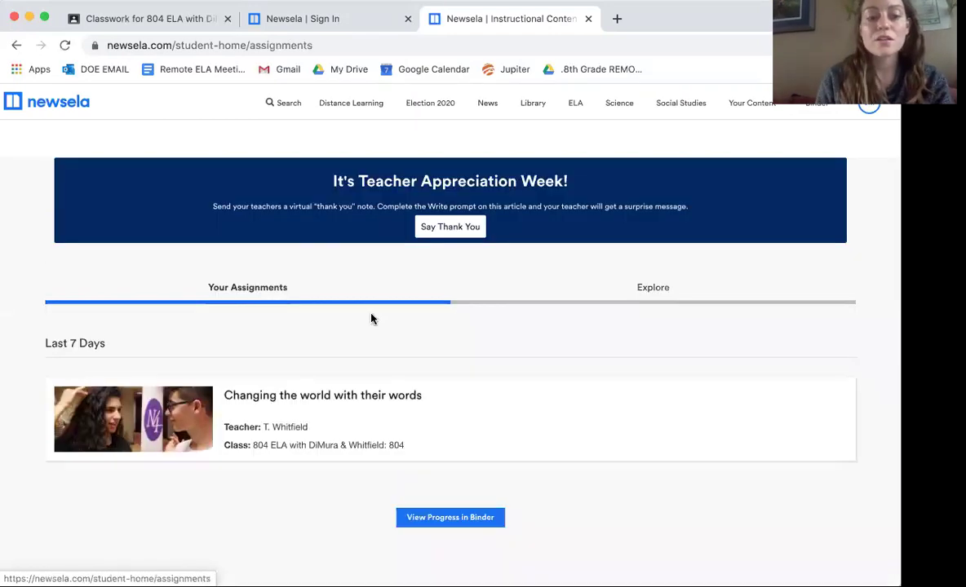
Open the assignment "Changing the world with their words" and its article "The barrier-breaking power of learning someone else's story".
scroll(228, 514, "down", 2)
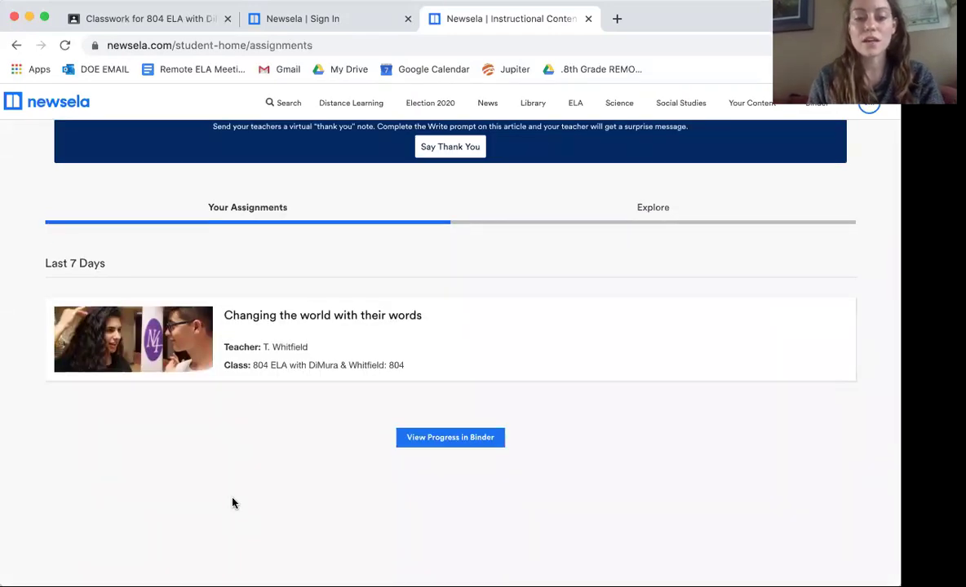
left_click(342, 332)
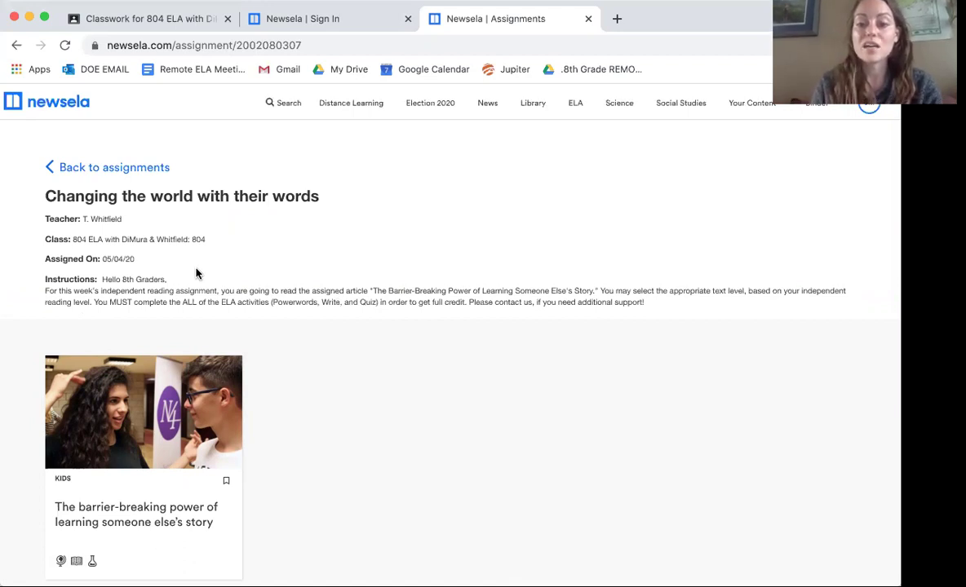
scroll(195, 273, "down", 1)
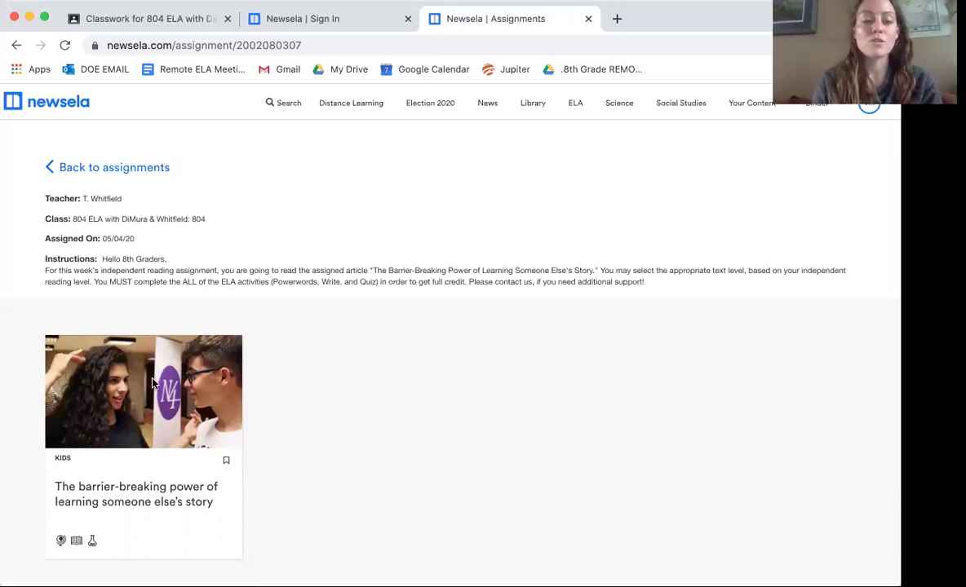
left_click(173, 416)
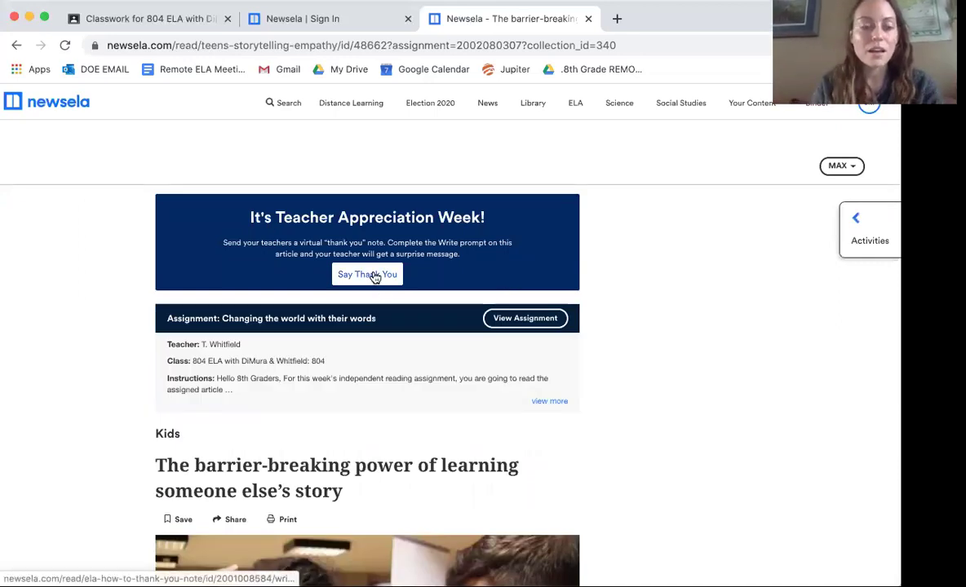
Skim the article's opening and set its reading level to 940L.
scroll(374, 277, "down", 5)
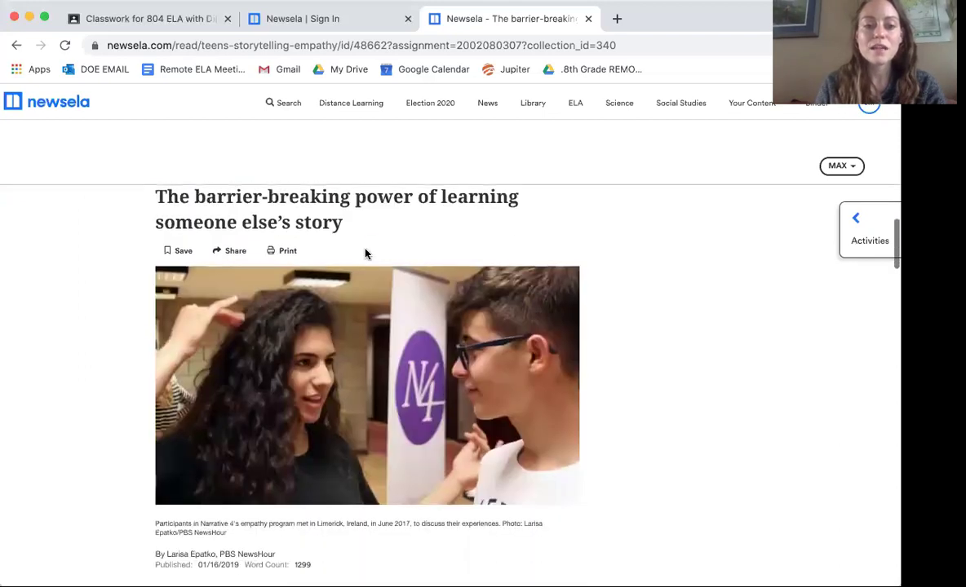
scroll(365, 252, "up", 1)
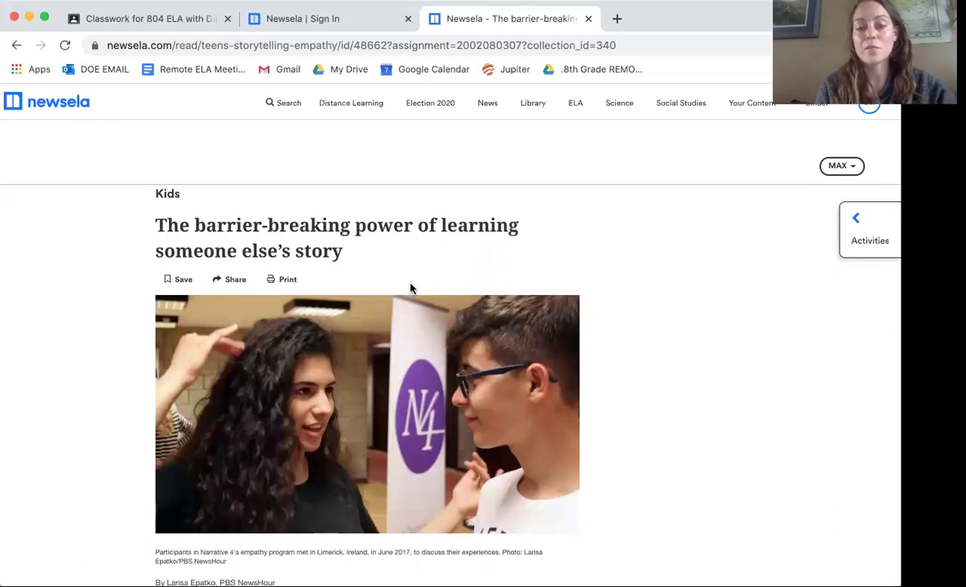
scroll(410, 288, "down", 6)
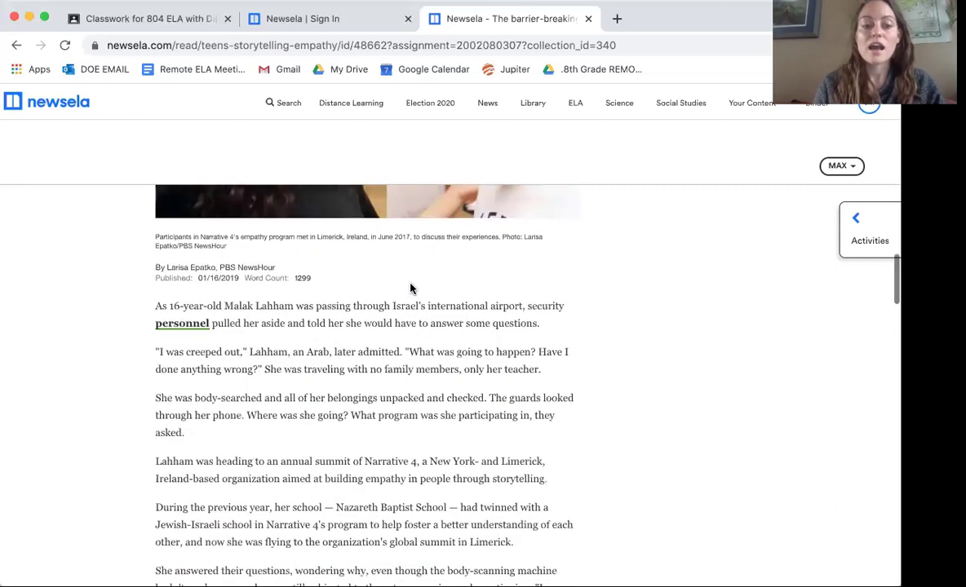
scroll(410, 288, "down", 3)
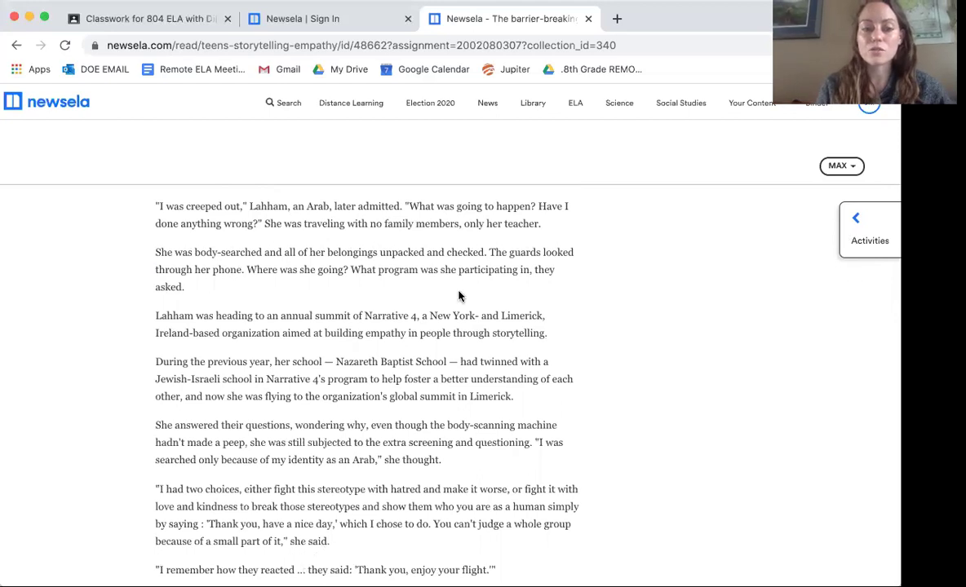
scroll(489, 296, "up", 2)
scroll(459, 296, "up", 1)
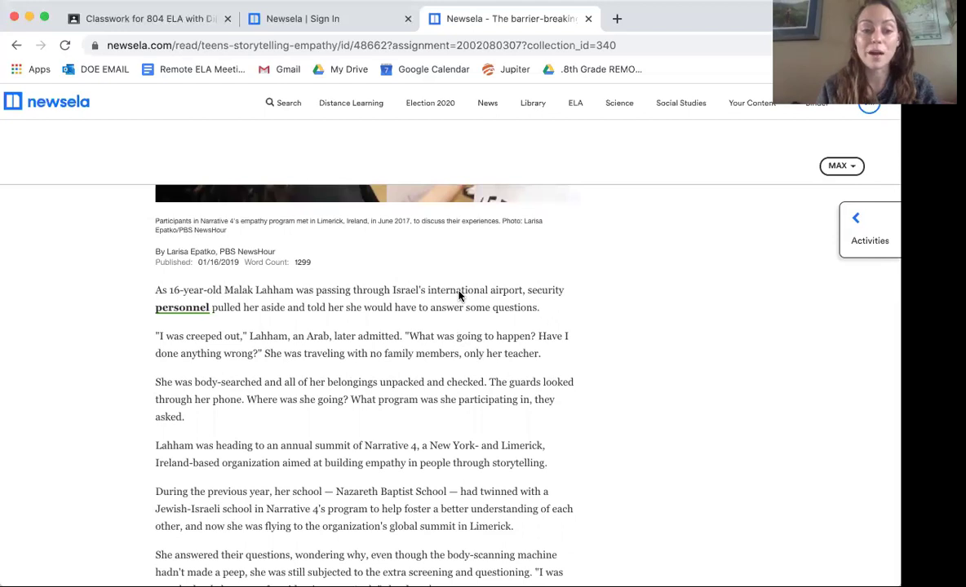
left_click(842, 169)
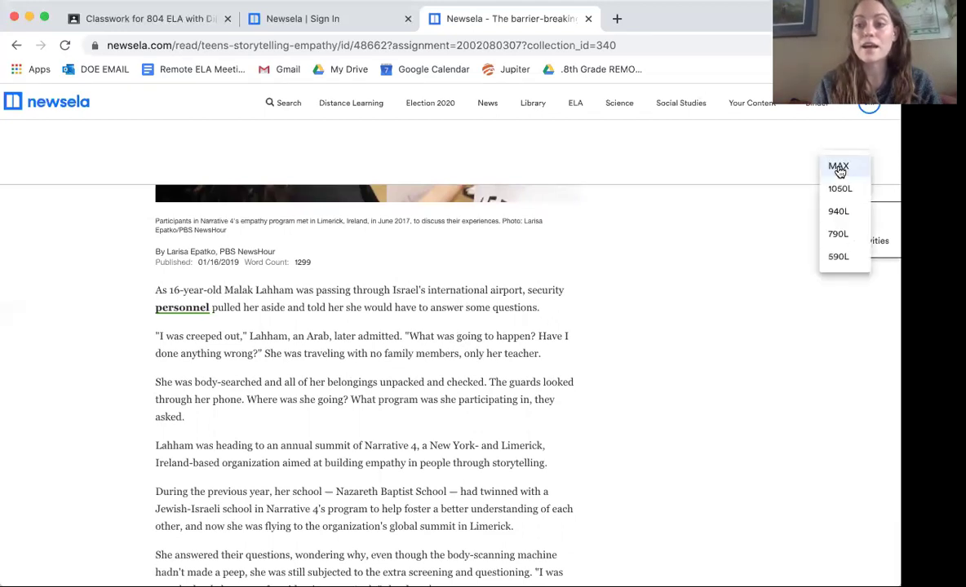
left_click(840, 219)
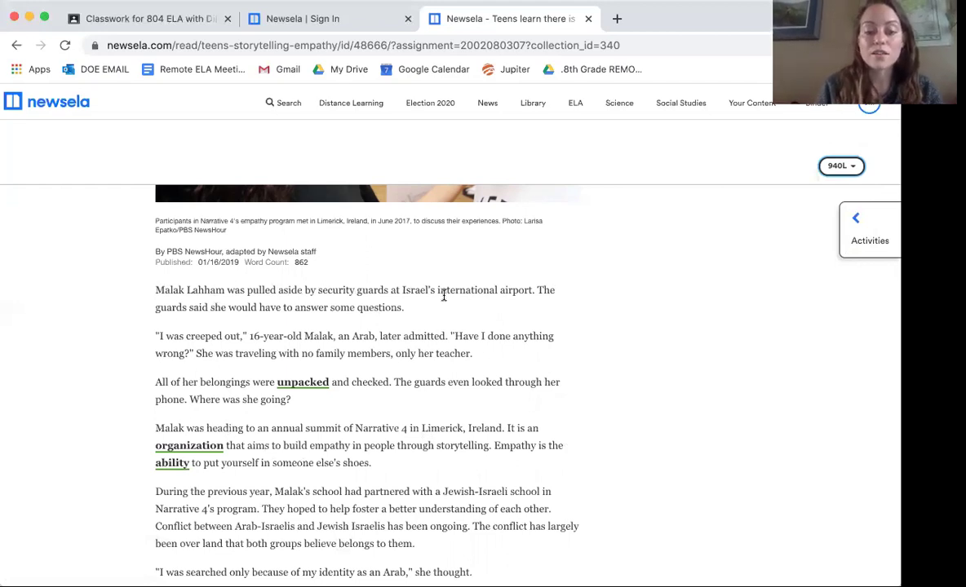
View the definition of the power word "unpacked" in the article and dismiss it.
scroll(443, 296, "down", 4)
scroll(444, 297, "up", 3)
scroll(443, 300, "up", 1)
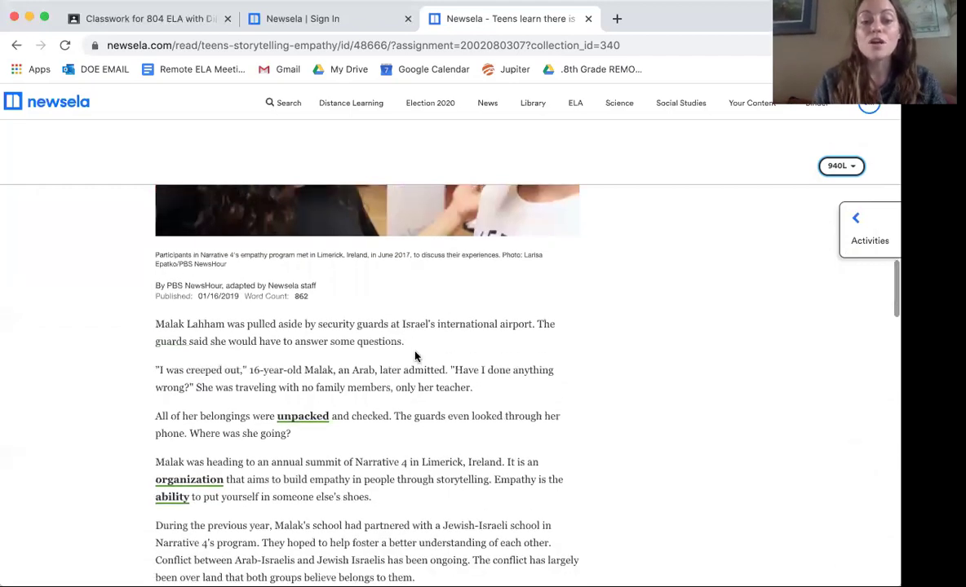
scroll(416, 357, "down", 1)
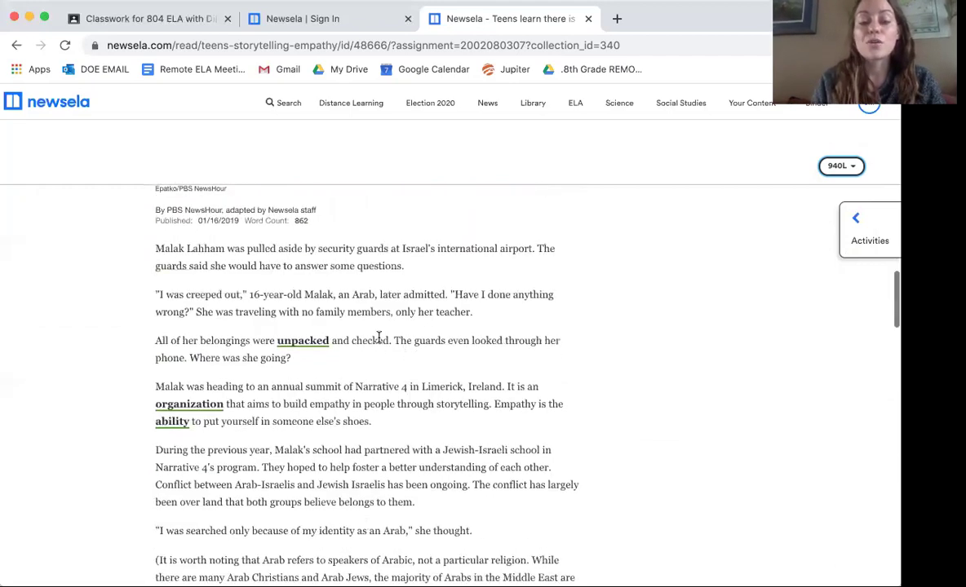
left_click(297, 346)
scroll(294, 306, "down", 1)
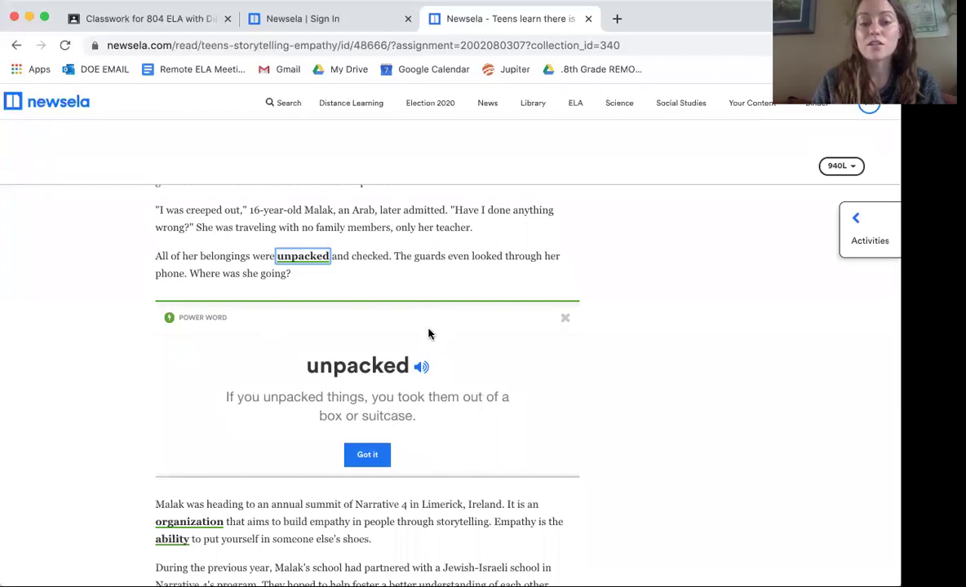
left_click(359, 456)
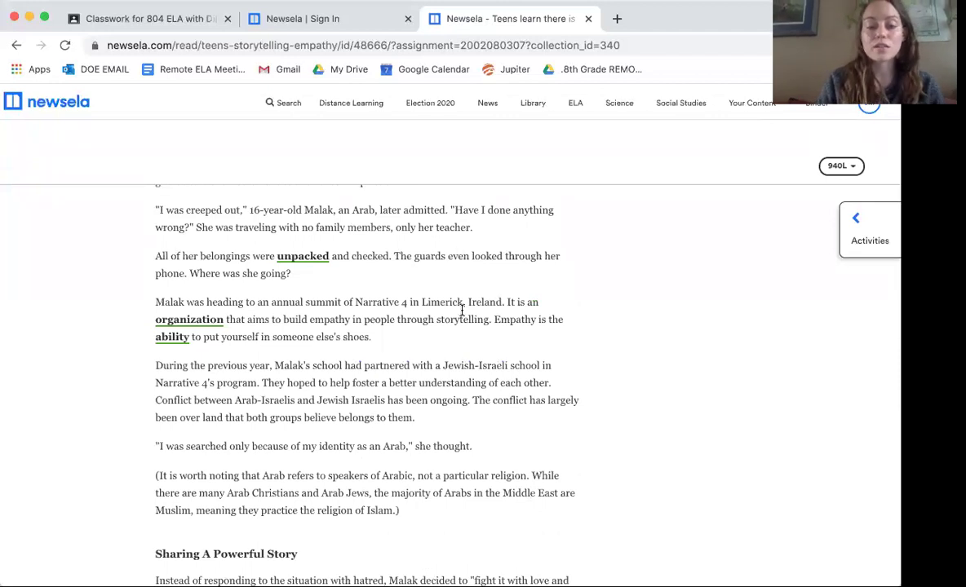
Open the quiz offered at the end of the article, and switch to the Power Words practice.
scroll(463, 322, "down", 7)
scroll(463, 329, "down", 20)
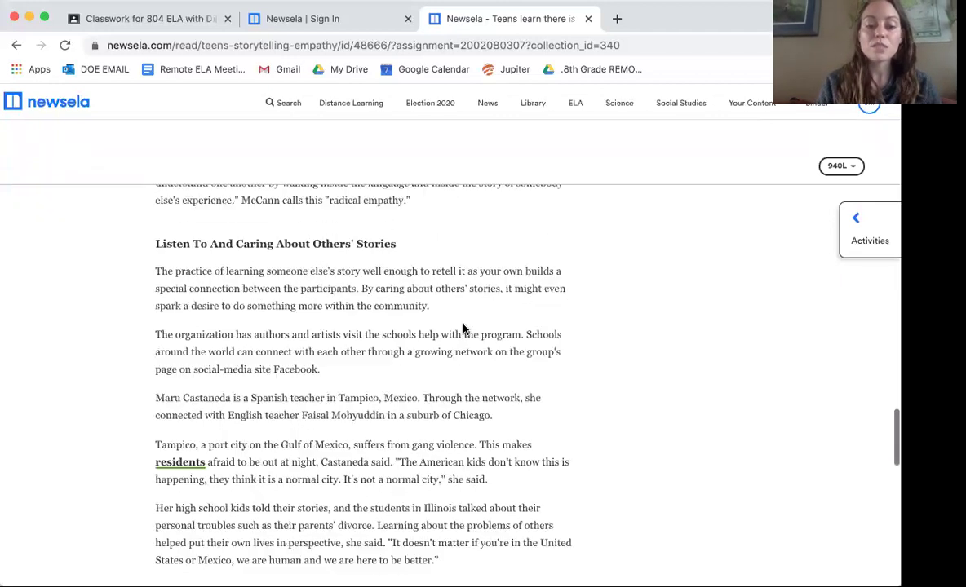
scroll(463, 328, "up", 3)
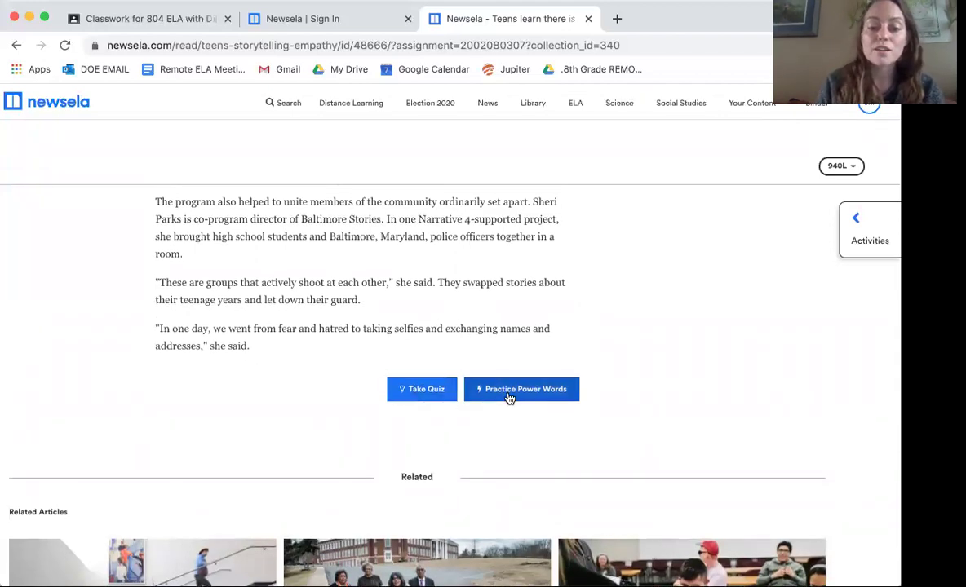
left_click(435, 402)
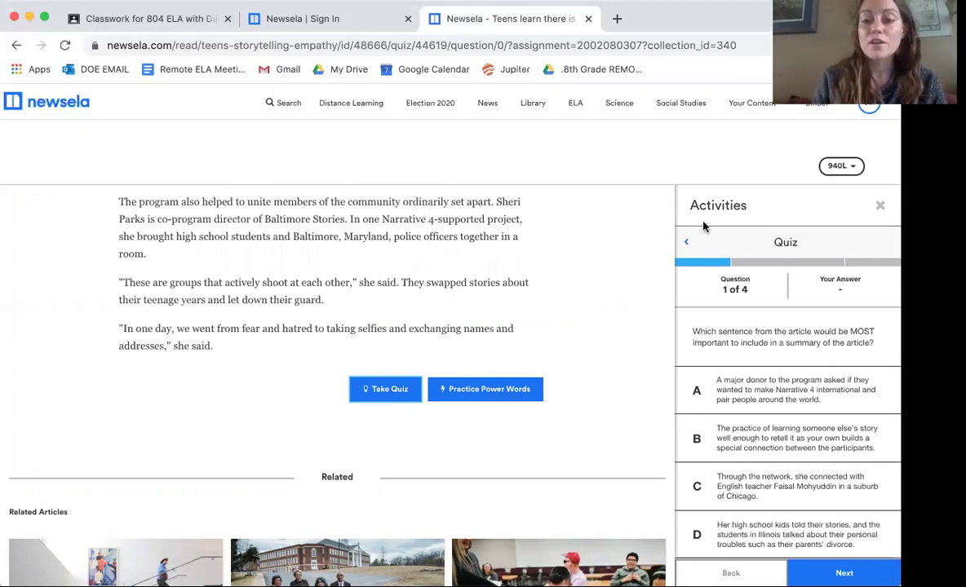
left_click(483, 399)
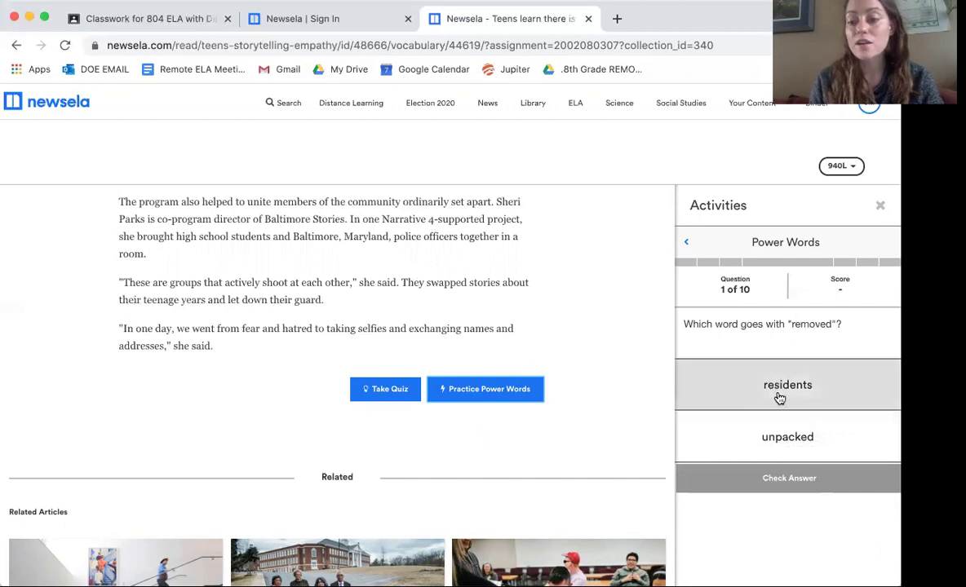
Look up the power word "residents" in the article text and close its definition.
scroll(546, 301, "up", 2)
scroll(546, 301, "up", 5)
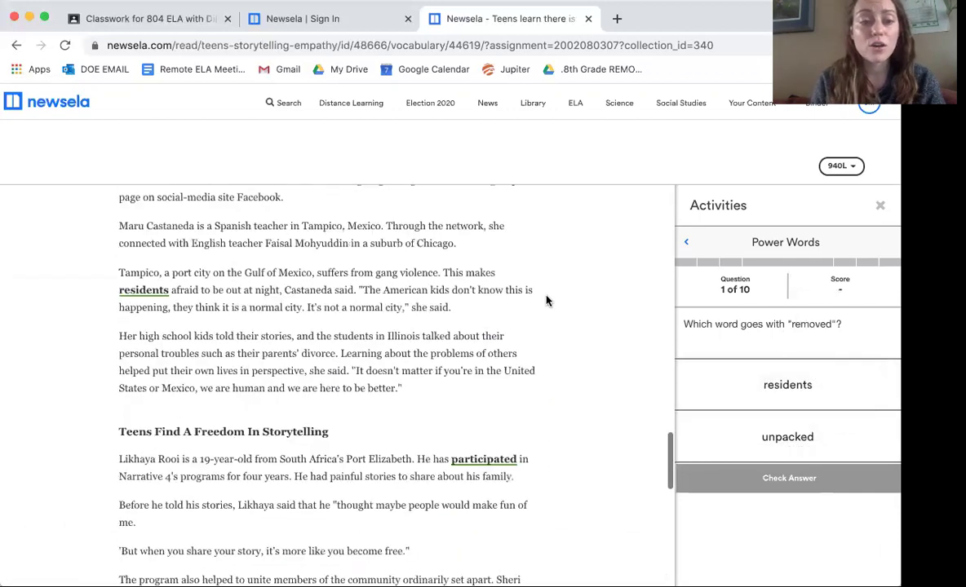
left_click(156, 295)
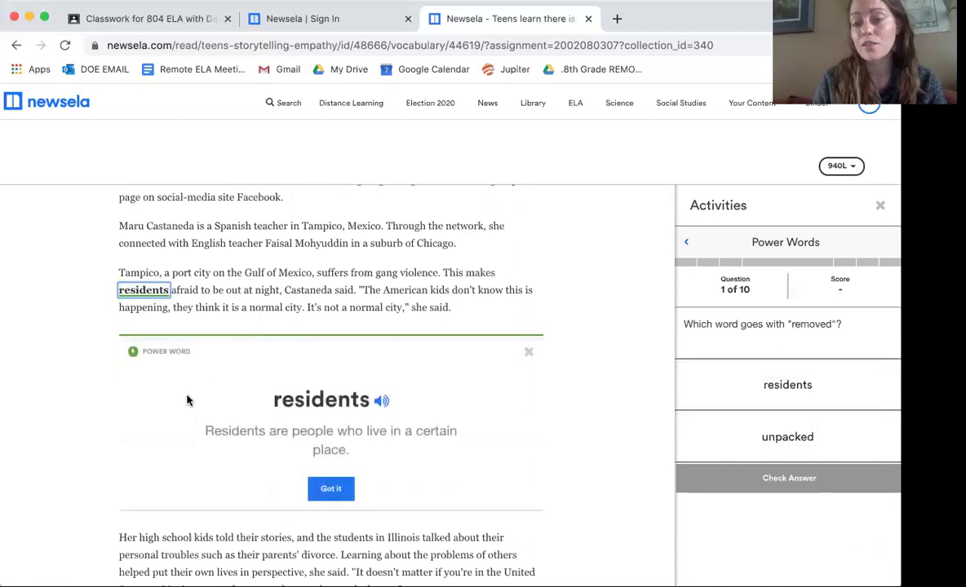
left_click(145, 293)
Check the power word "unpacked" near the article's beginning, and return from Power Words to the list of activities.
scroll(231, 282, "up", 15)
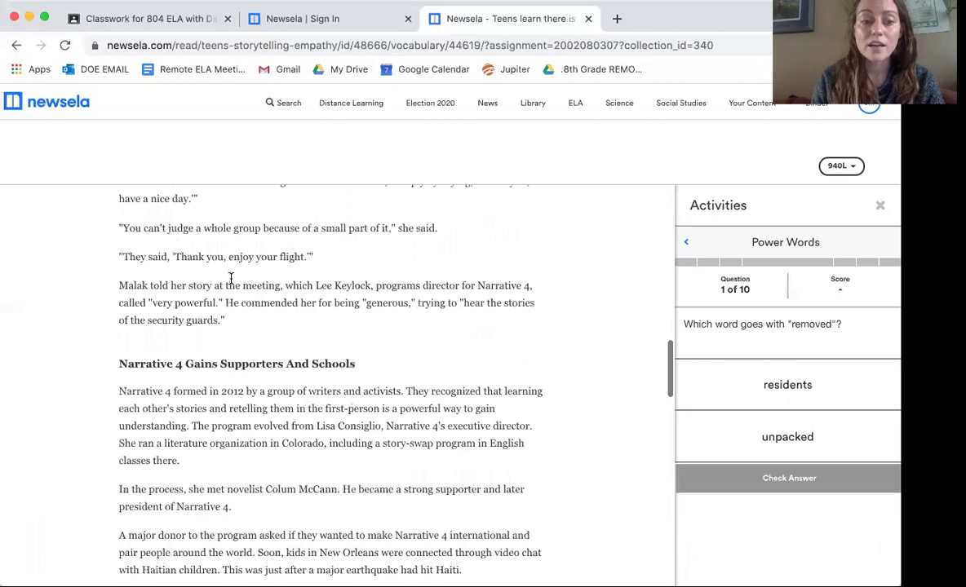
scroll(231, 282, "up", 4)
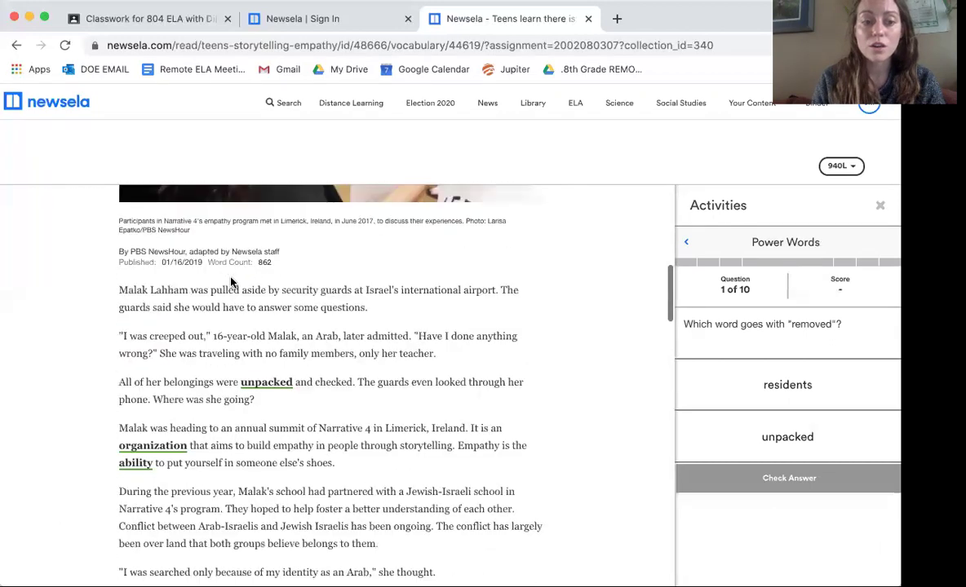
left_click(258, 381)
left_click(266, 366)
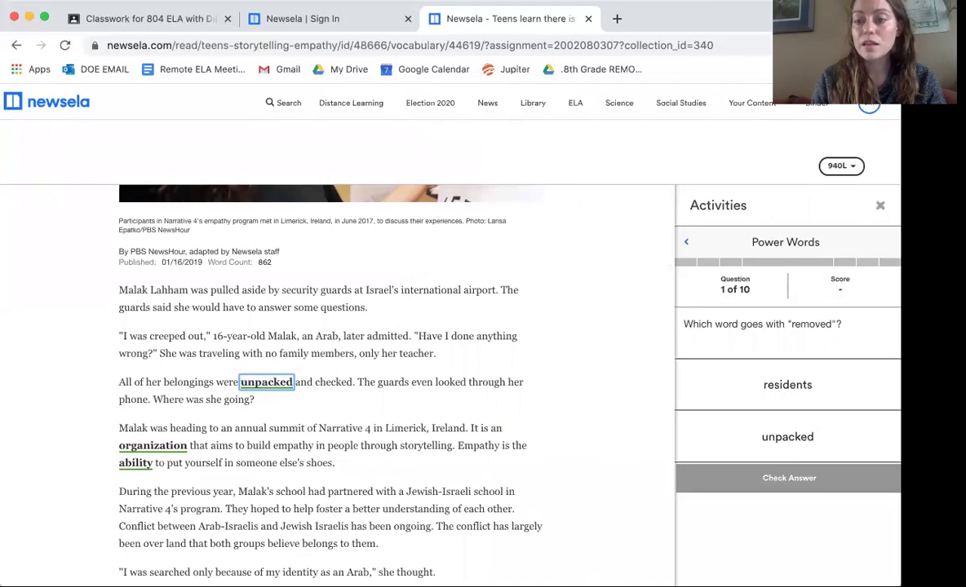
left_click(686, 242)
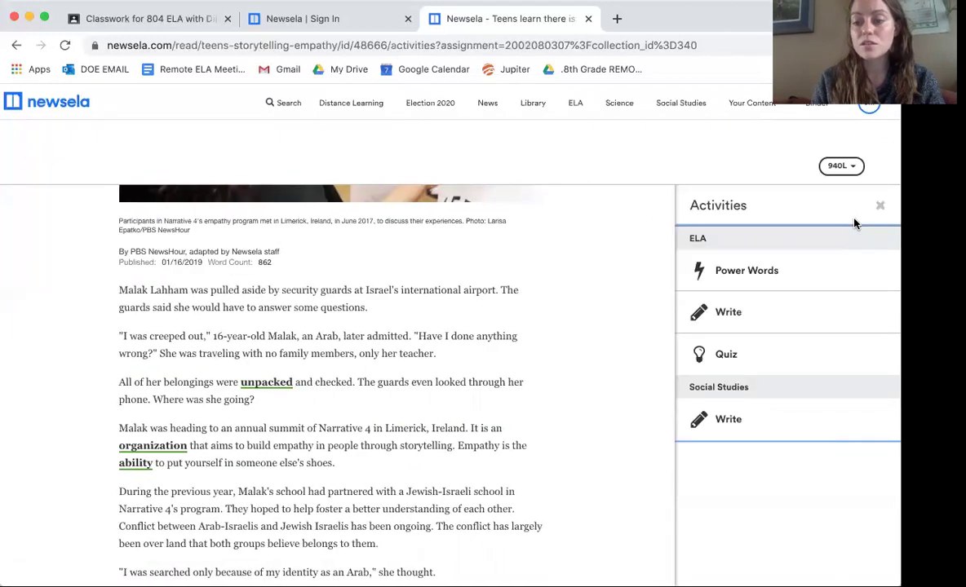
Open the ELA Write activity for the article and place the cursor in its new response box.
left_click(728, 312)
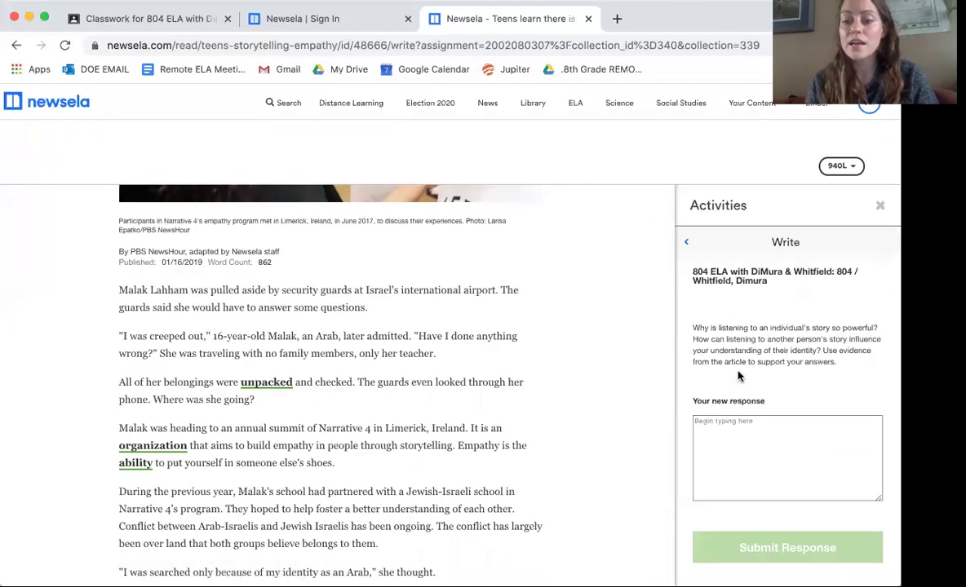
left_click(764, 465)
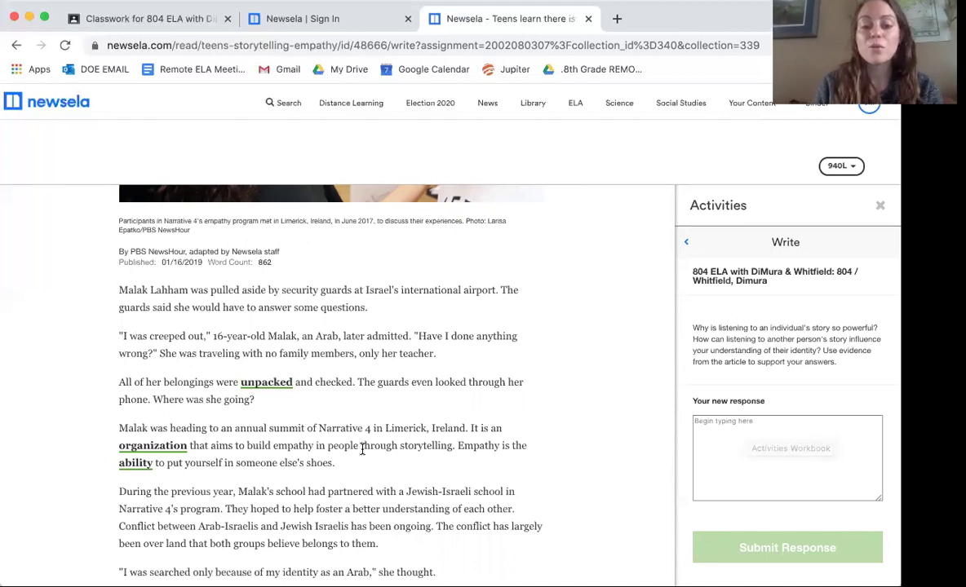
Try to highlight the end of the "During the previous year" paragraph, and bring up and dismiss the annotation options for the whole paragraph.
scroll(362, 449, "down", 2)
left_click_drag(382, 458, 231, 433)
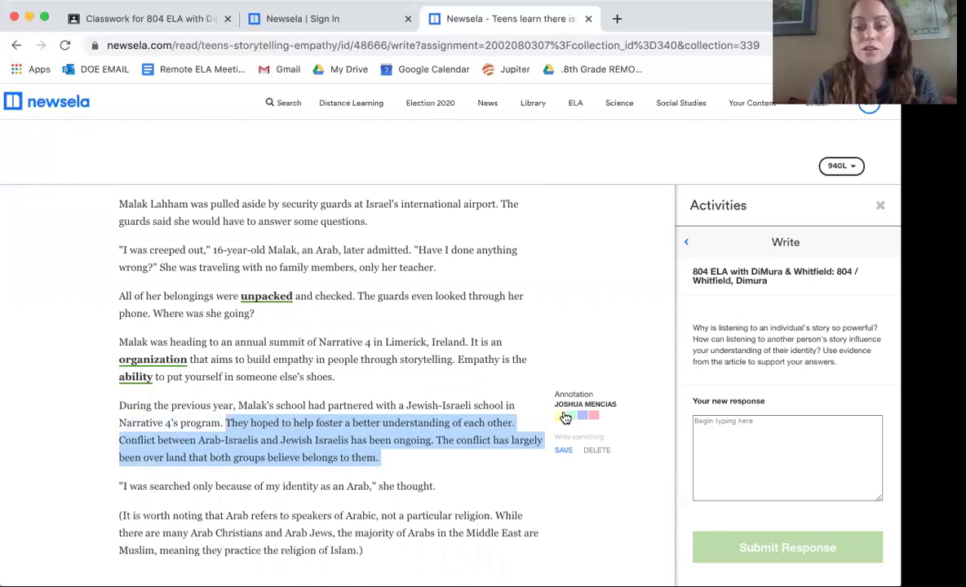
left_click(563, 416)
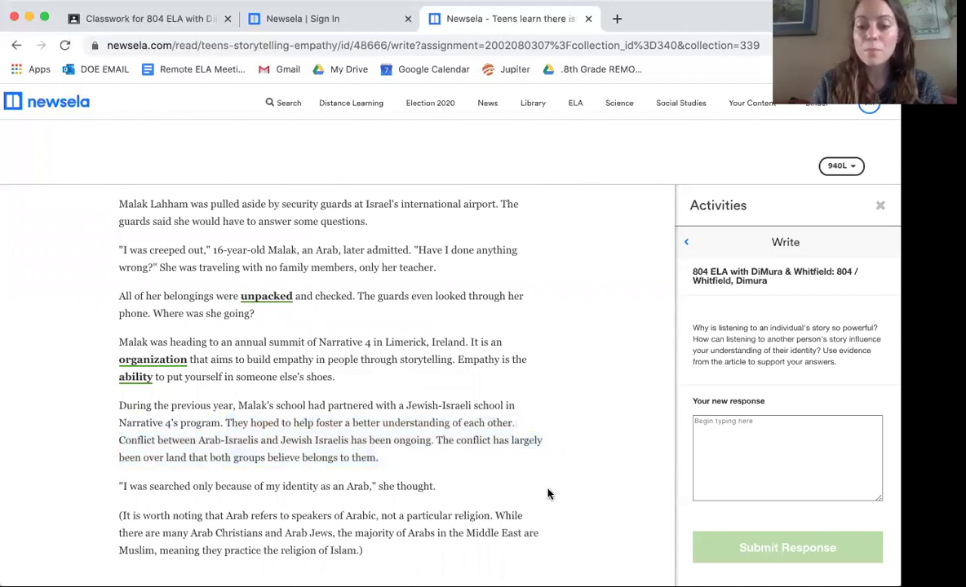
mouse_move(379, 458)
left_mouse_down()
mouse_move(106, 408)
mouse_move(120, 407)
left_mouse_up()
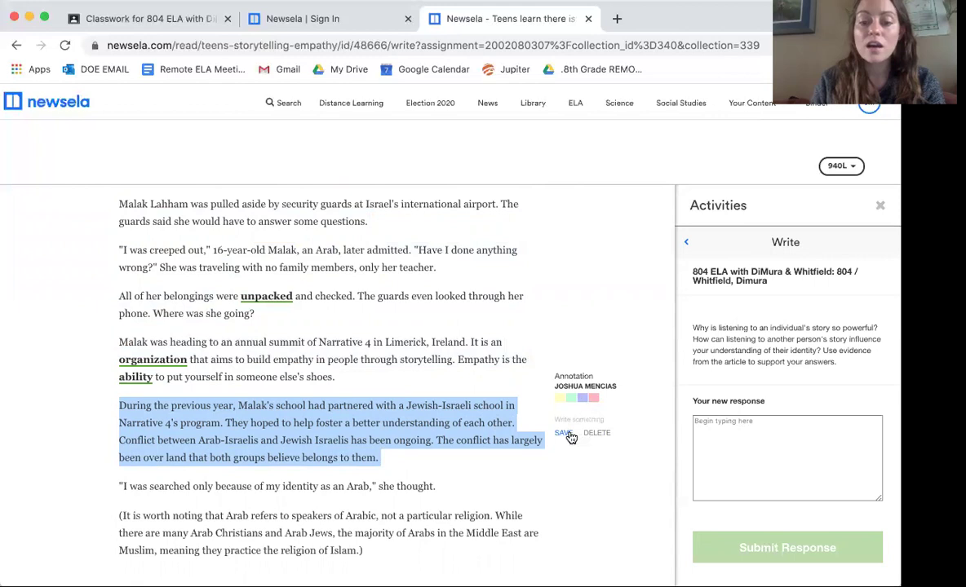
left_click(453, 472)
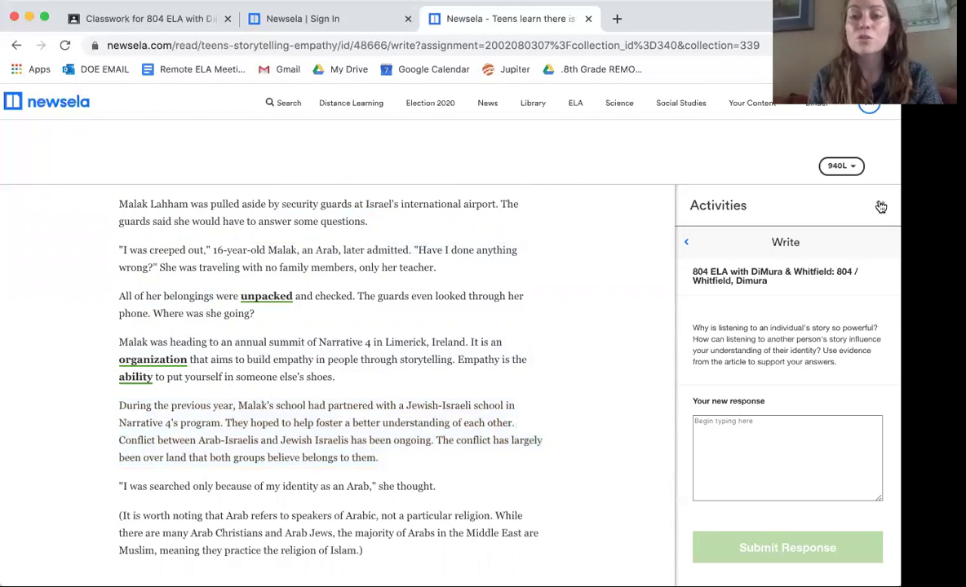
Switch to the Google Classroom classwork page and open the assignment's details.
left_click(133, 18)
left_click(301, 458)
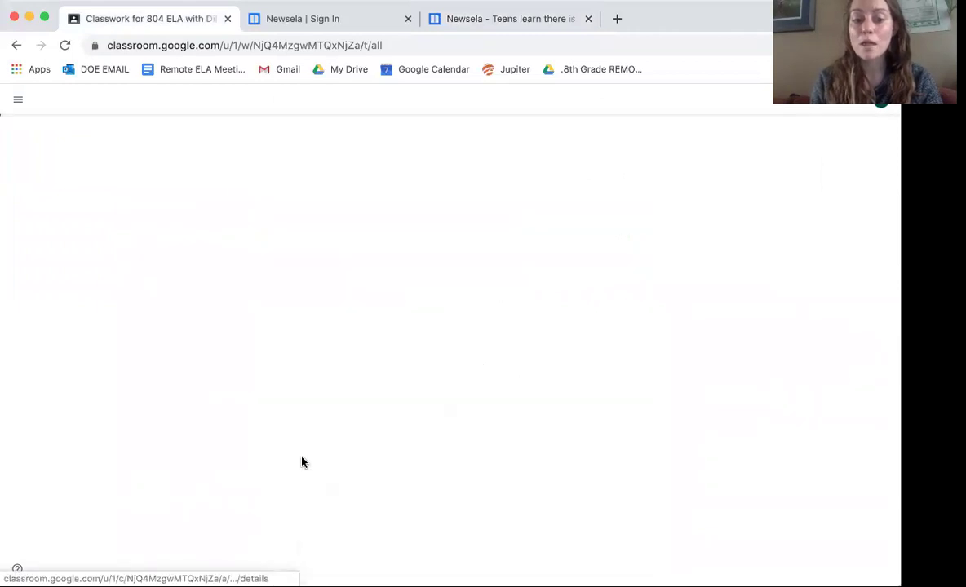